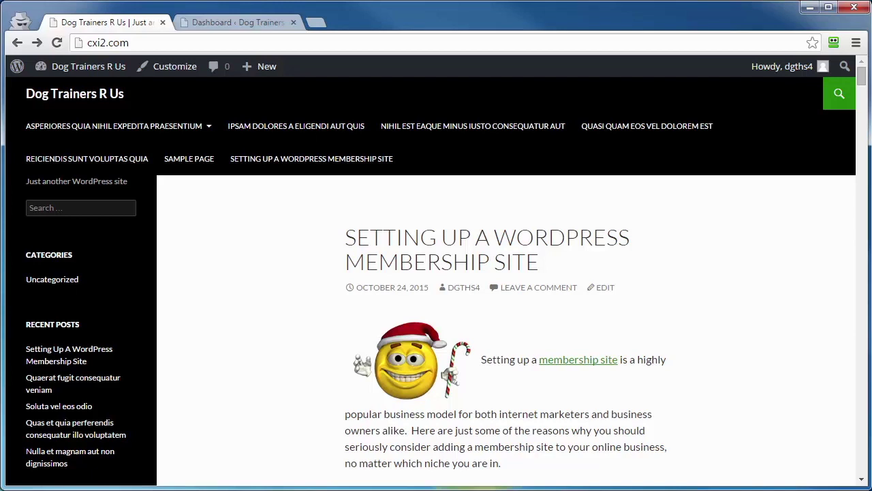
Open the menu editor in the site's WordPress dashboard and create a new menu named main.
left_click(211, 26)
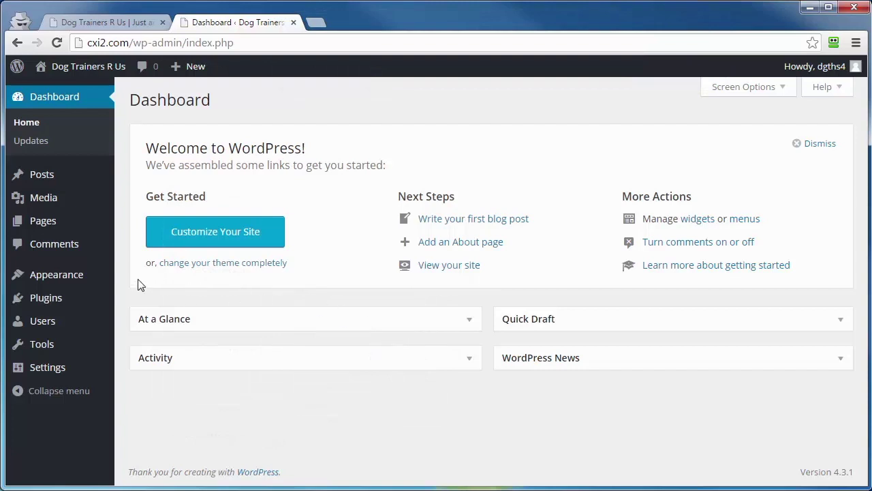
mouse_move(26, 274)
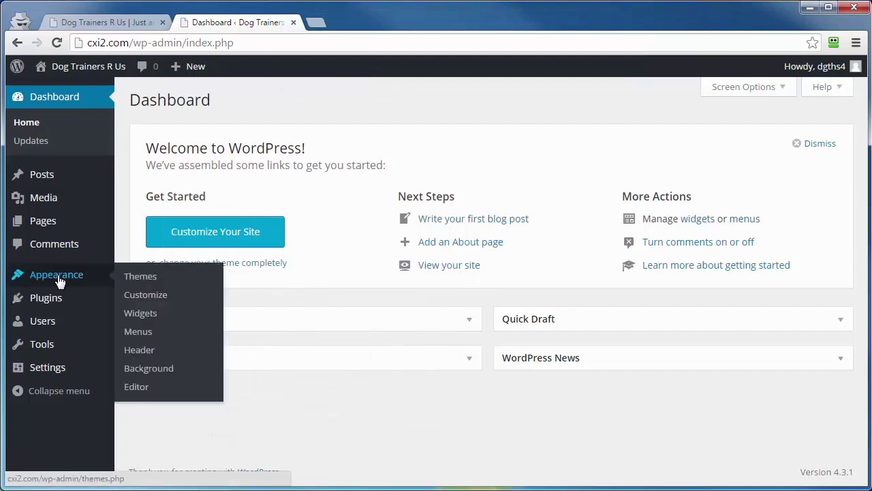
left_click(138, 334)
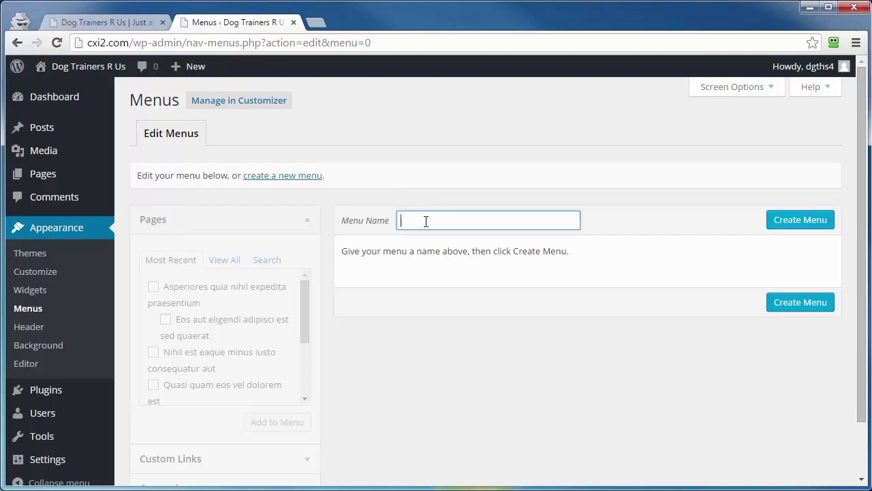
type("main")
left_click(806, 221)
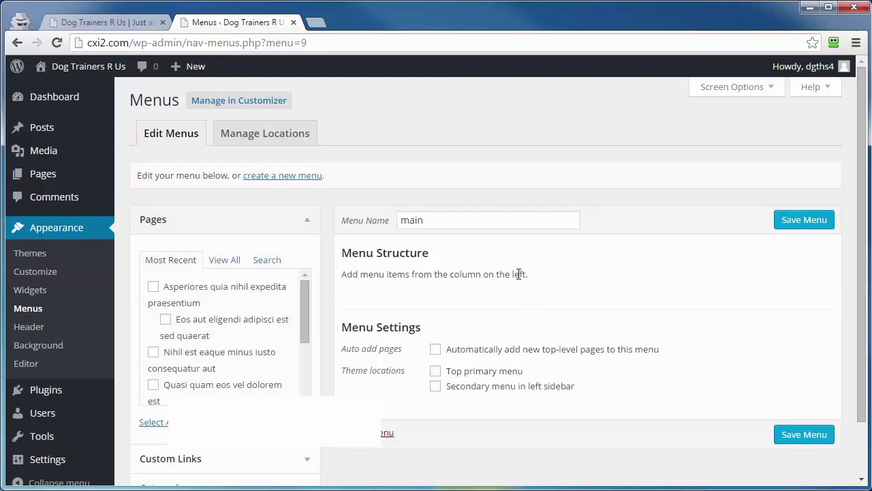
Enable the Posts box in the menu editor's screen options so posts are available as menu items.
scroll(206, 307, "down", 3)
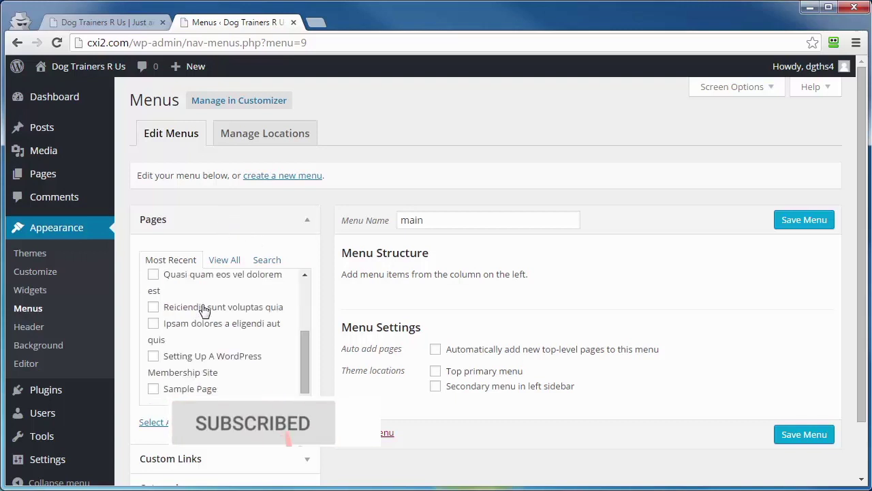
scroll(133, 312, "down", 2)
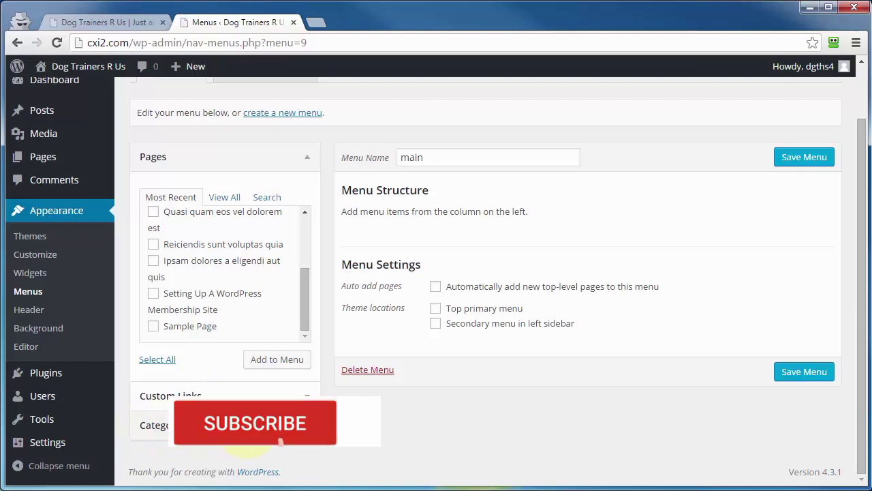
scroll(351, 441, "up", 2)
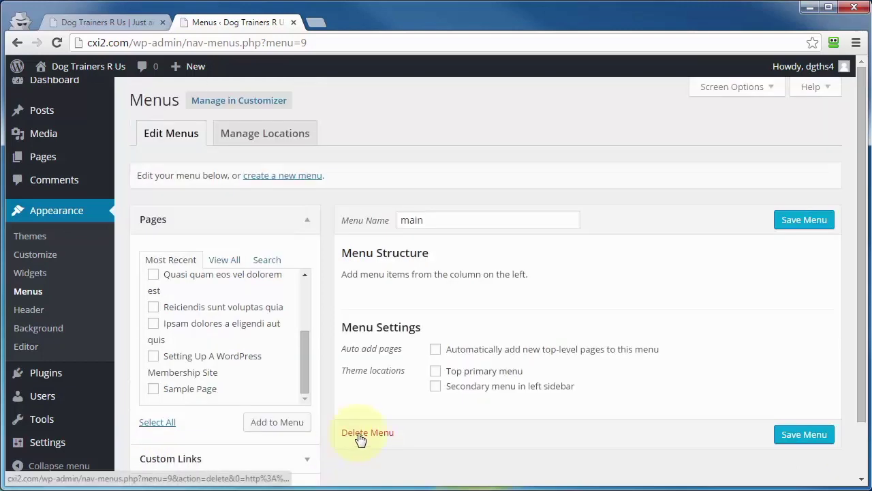
left_click(732, 87)
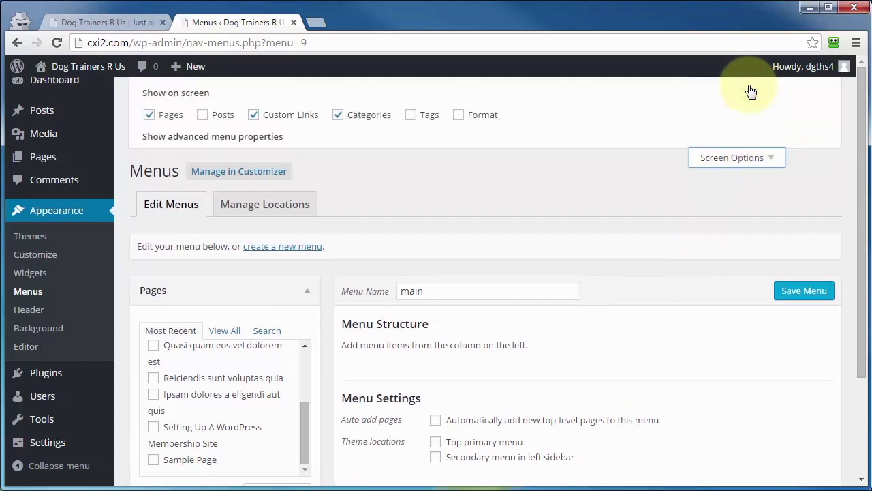
left_click(203, 117)
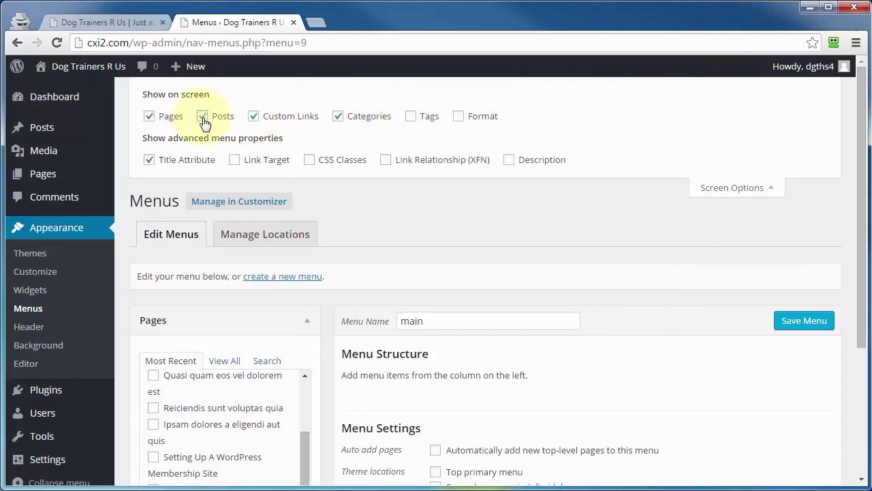
left_click(730, 191)
scroll(701, 273, "down", 3)
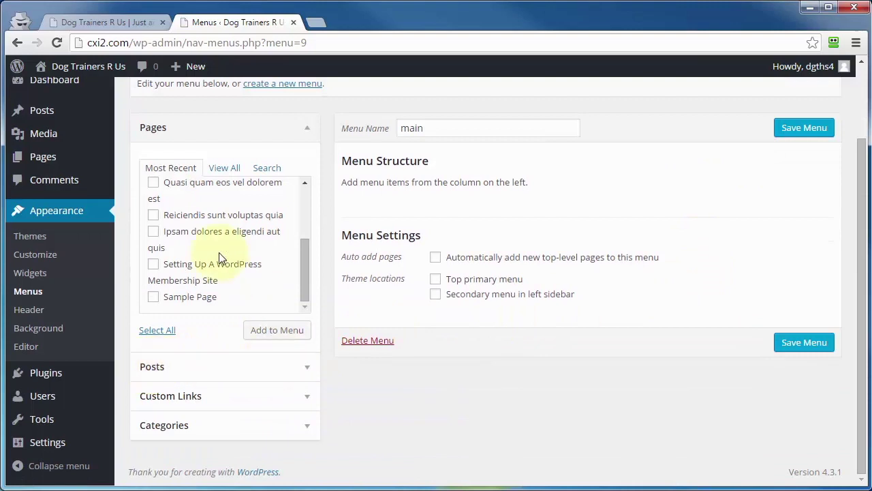
Add the pages Asperiores quia nihil expedita praesentium, Eos aut eligendi adipisci est sed quaerat and Setting Up A WordPress Membership Site to the menu.
scroll(209, 230, "up", 5)
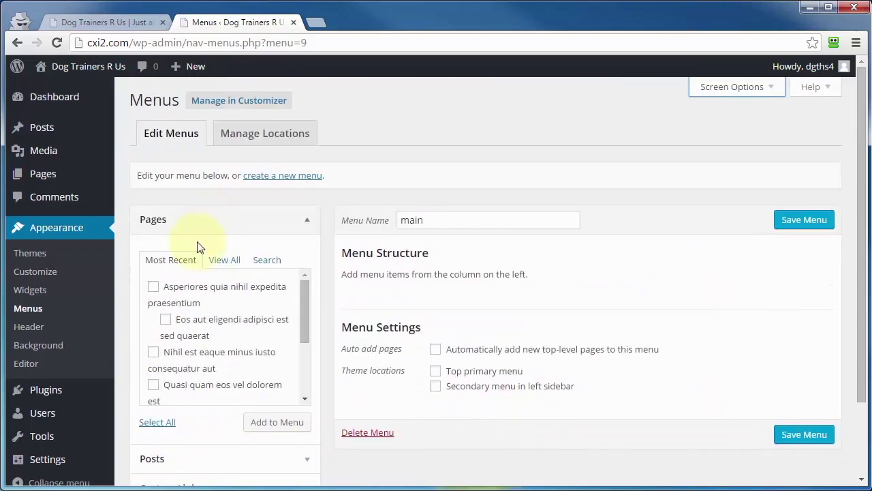
left_click(153, 286)
left_click(166, 322)
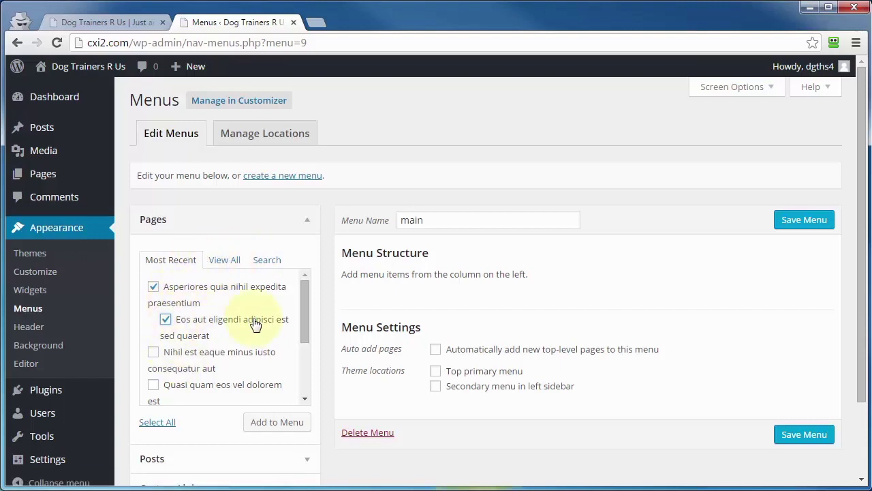
scroll(218, 320, "down", 3)
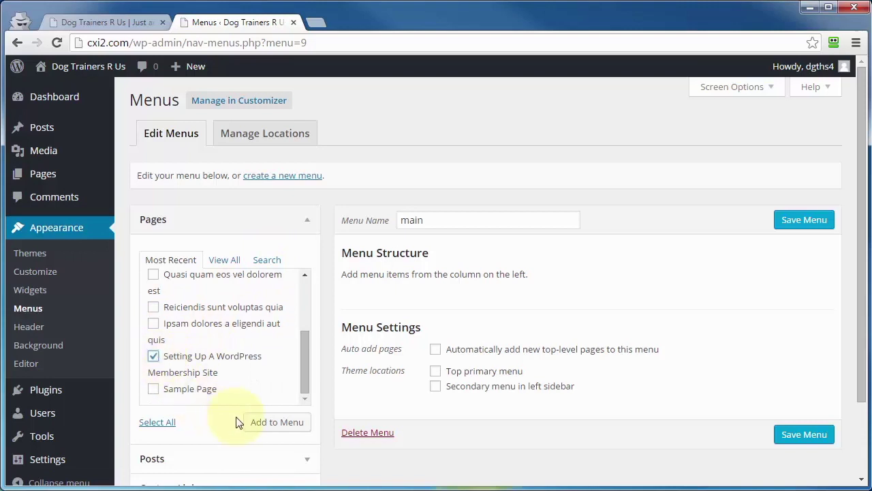
left_click(271, 423)
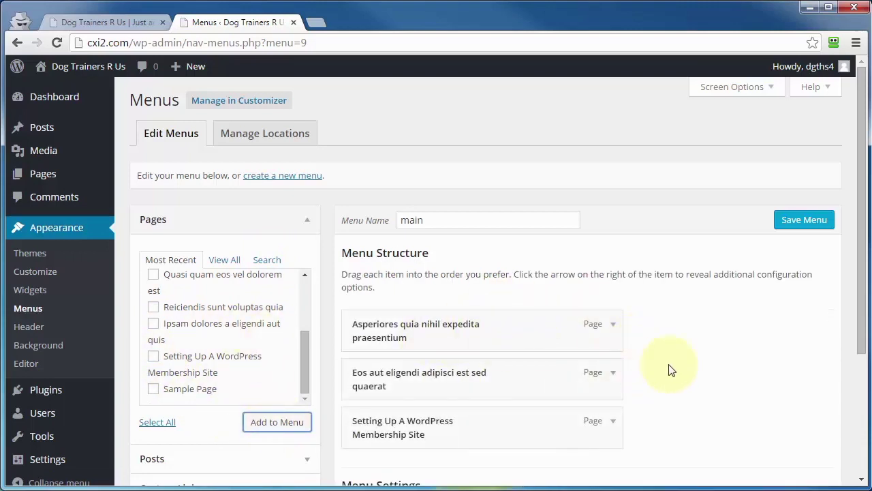
Nest Eos aut eligendi under Asperiores quia nihil and make Setting Up A WordPress Membership Site the first top-level item.
scroll(670, 370, "down", 1)
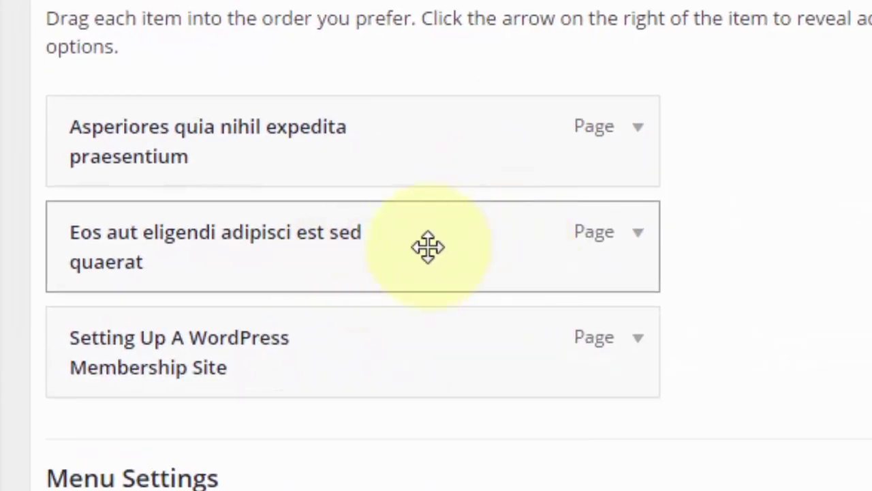
left_click_drag(429, 246, 470, 270)
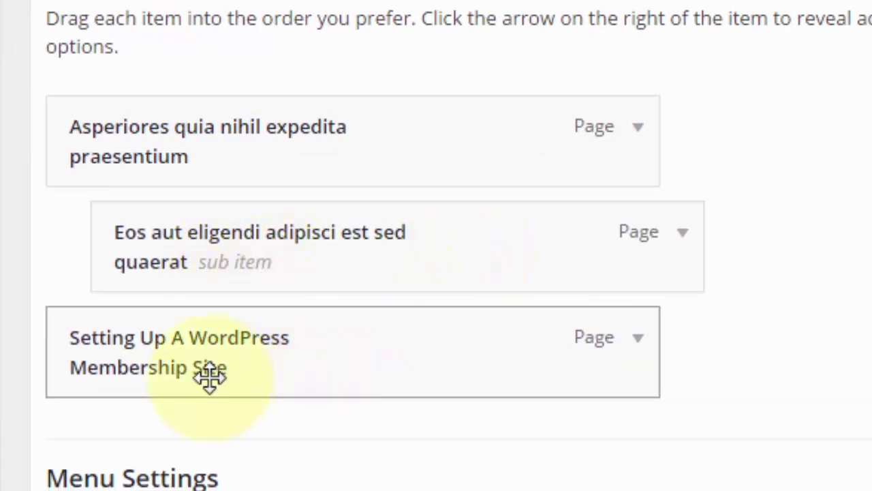
left_click_drag(209, 377, 312, 413)
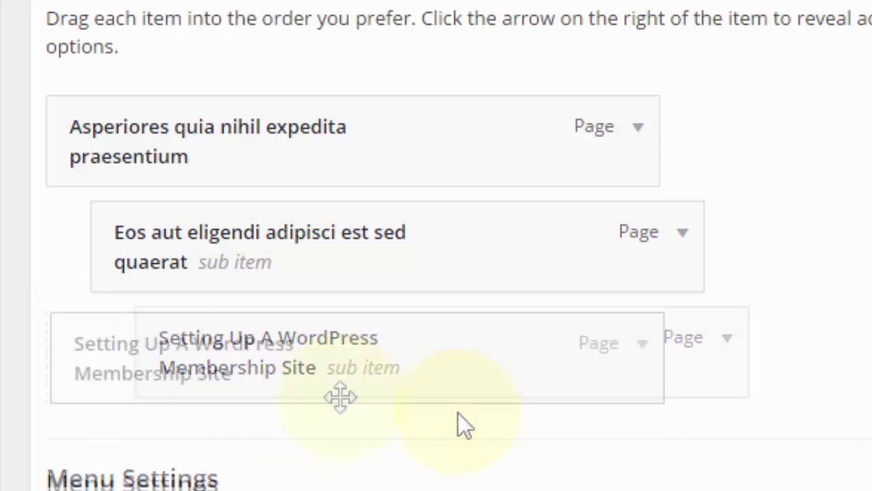
left_click_drag(340, 398, 302, 184)
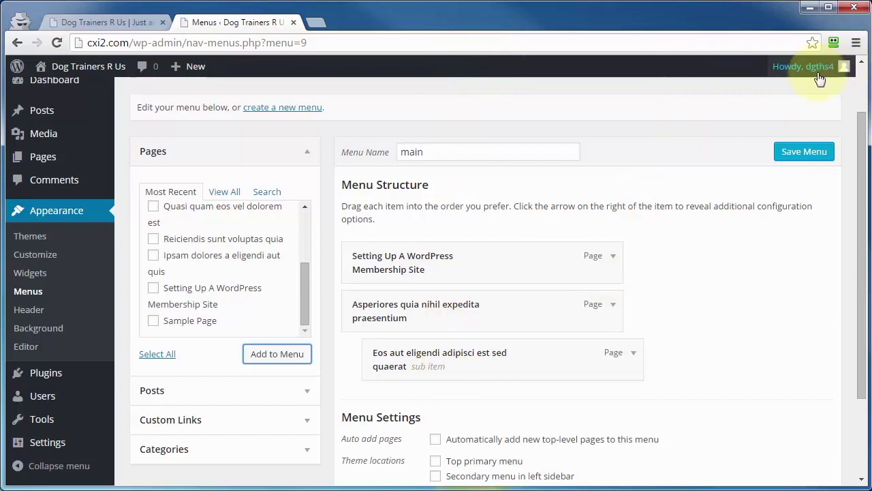
Add the posts Quaerat fugit consequatur veniam, Soluta vel eos odio and Quas et quia perferendis consequatur illo voluptatem, nesting Soluta under Quaerat.
scroll(428, 375, "down", 2)
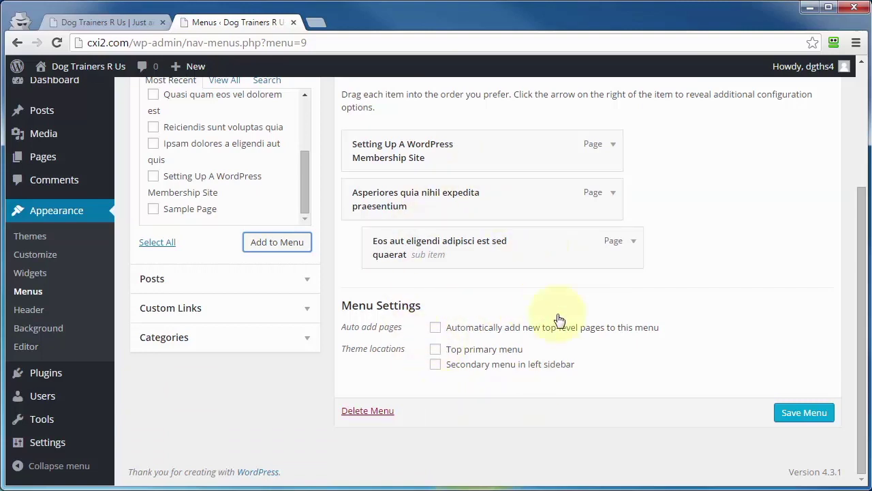
scroll(423, 335, "up", 3)
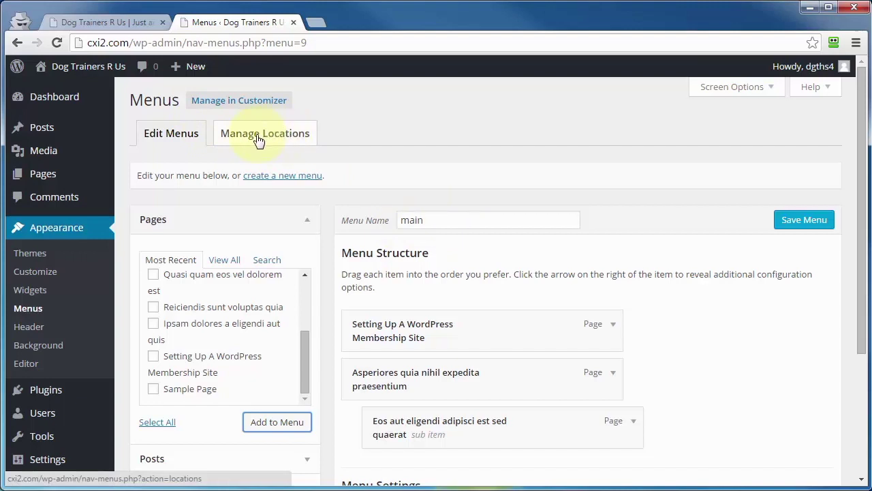
scroll(258, 146, "down", 3)
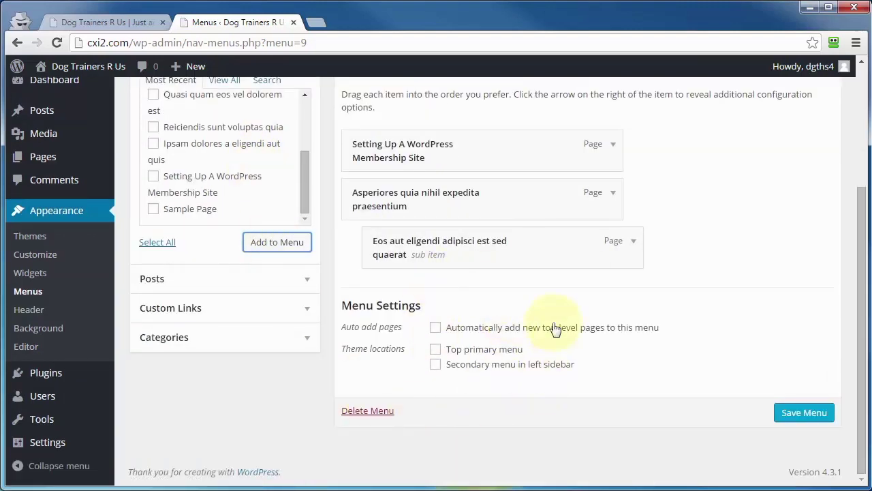
scroll(197, 346, "up", 1)
left_click(197, 347)
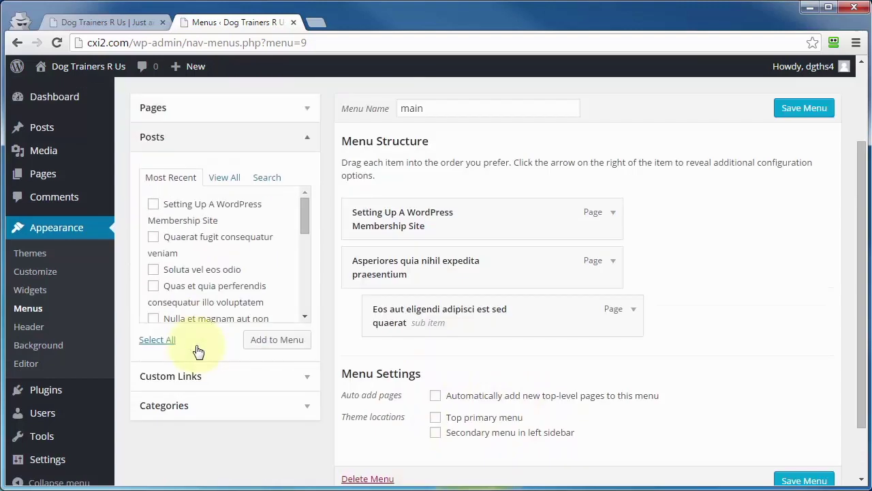
left_click(153, 237)
left_click(153, 269)
left_click(154, 287)
left_click(298, 349)
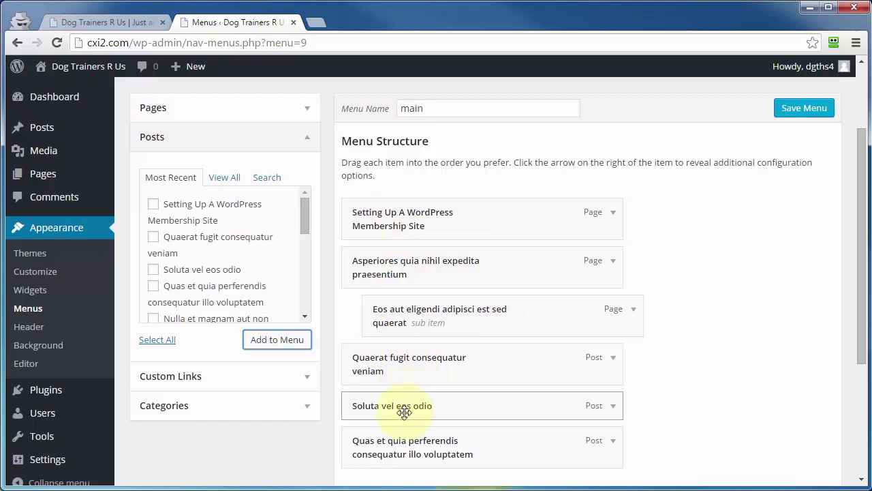
left_click_drag(407, 409, 422, 411)
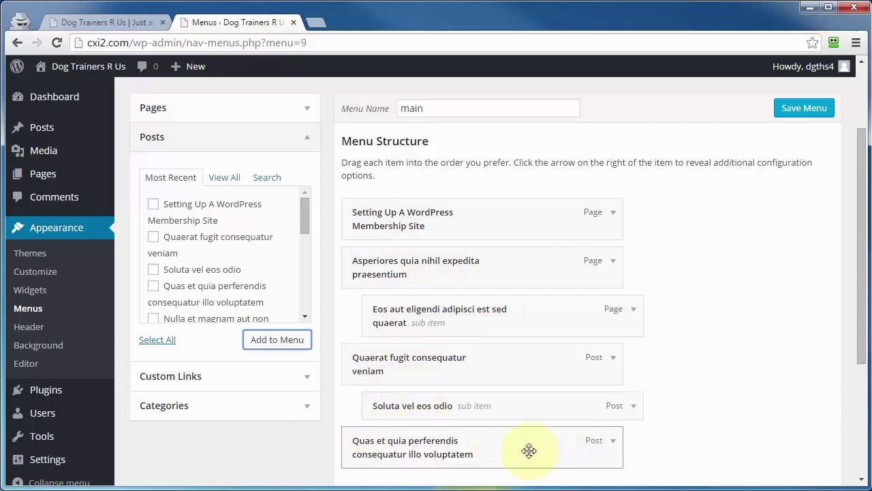
left_click(306, 380)
left_click(243, 211)
type("google")
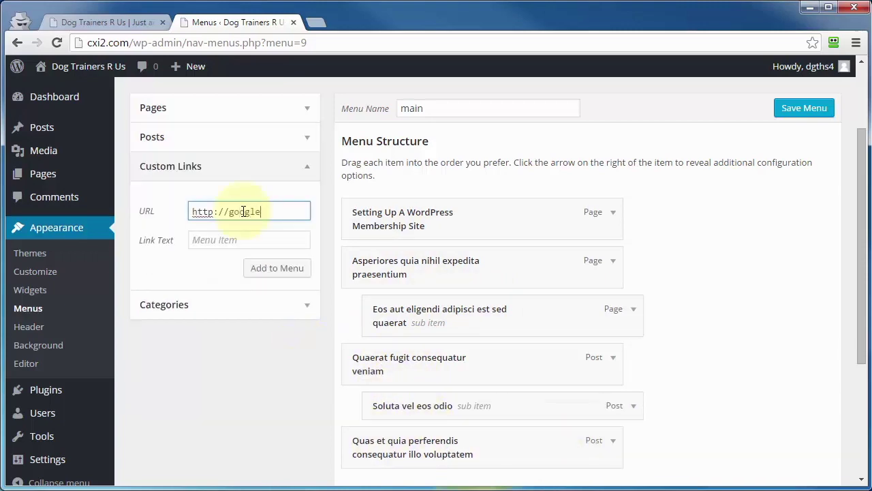
type(".com")
left_click(238, 239)
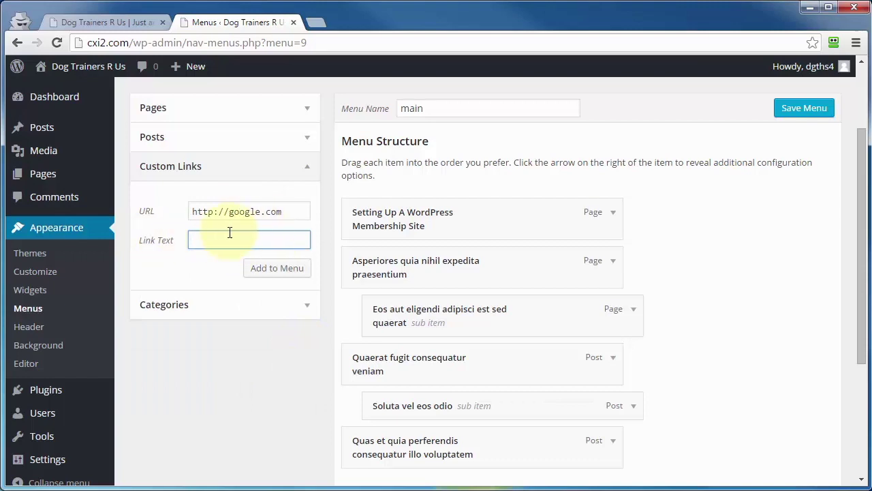
type("Great Google")
left_click(270, 270)
Expand the Great Google item's settings and enable the advanced menu properties Link Target and CSS Classes.
scroll(377, 288, "down", 3)
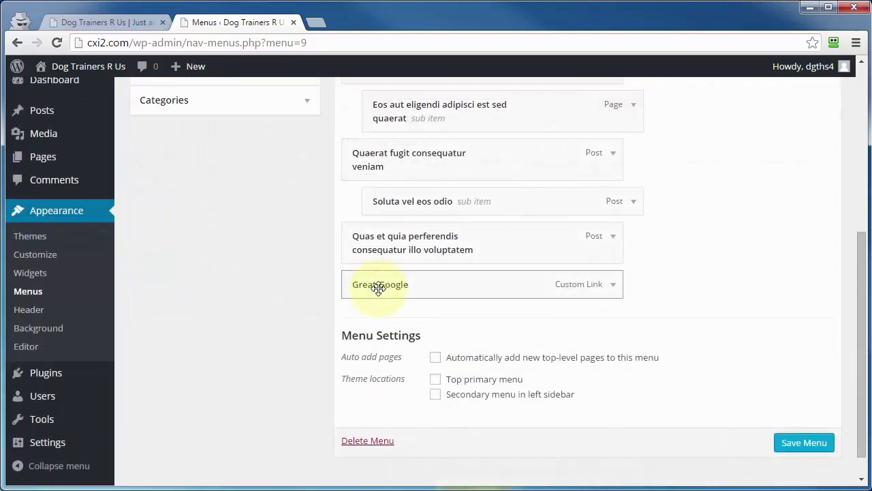
left_click(613, 284)
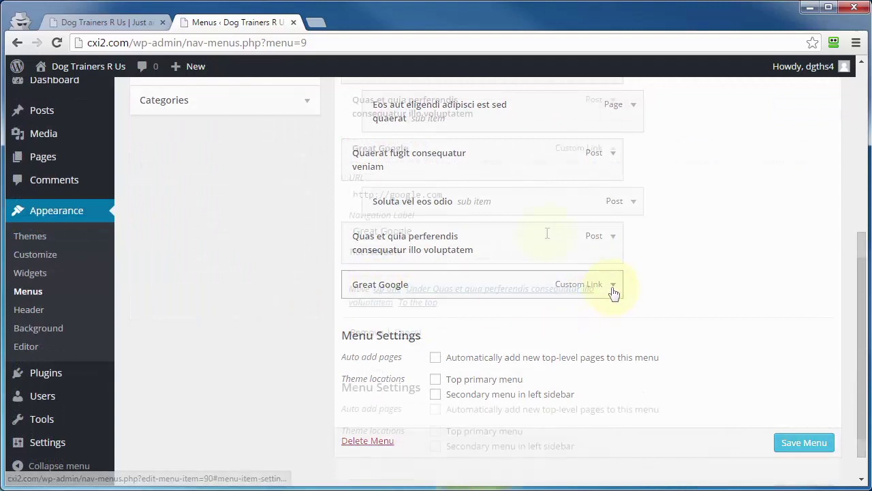
scroll(425, 150, "down", 2)
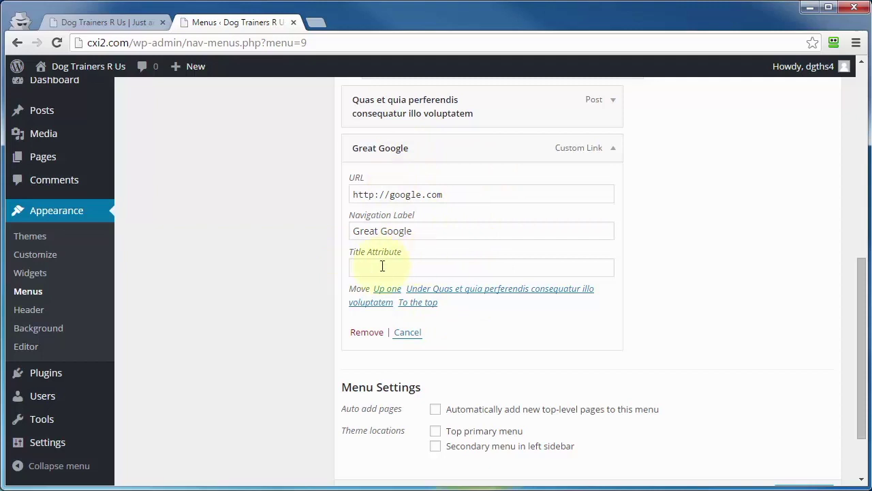
scroll(531, 344, "up", 6)
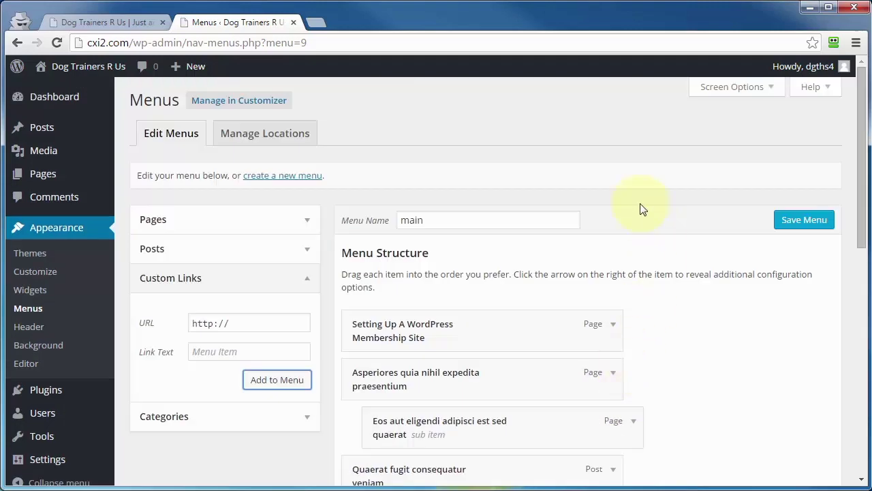
left_click(728, 90)
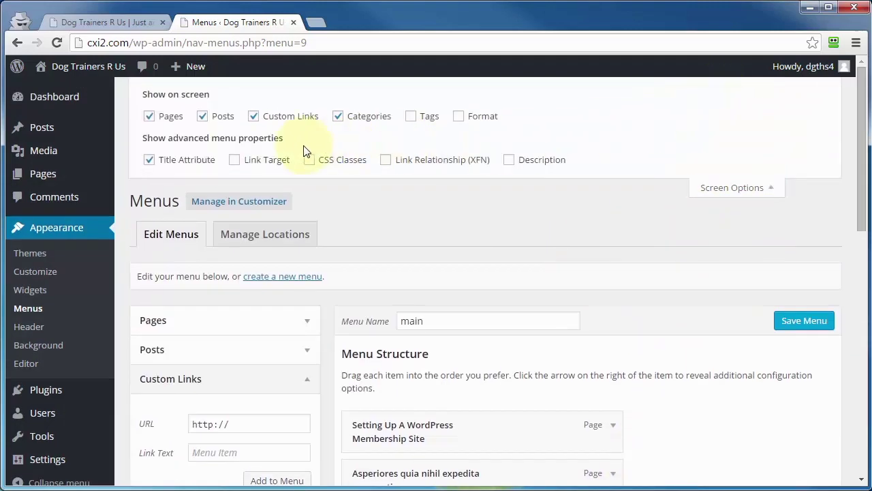
left_click(148, 159)
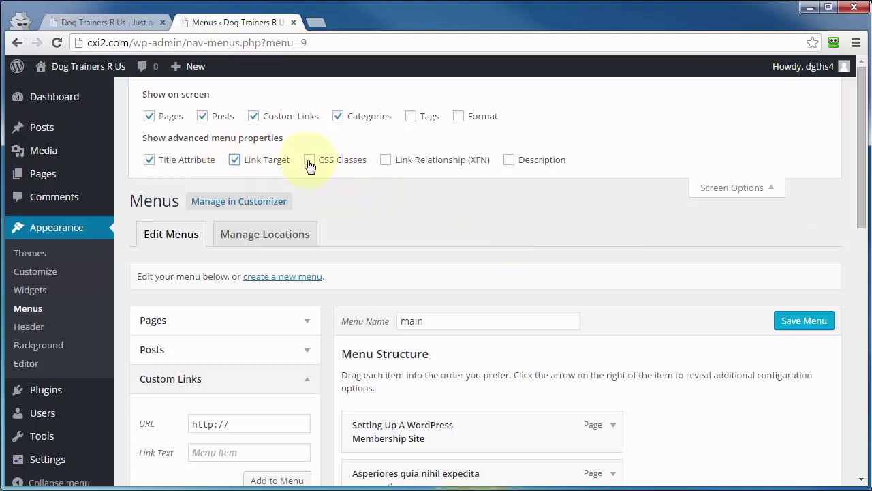
Try the new window/tab option on the Great Google link, leave it disabled and save the menu.
scroll(706, 249, "down", 9)
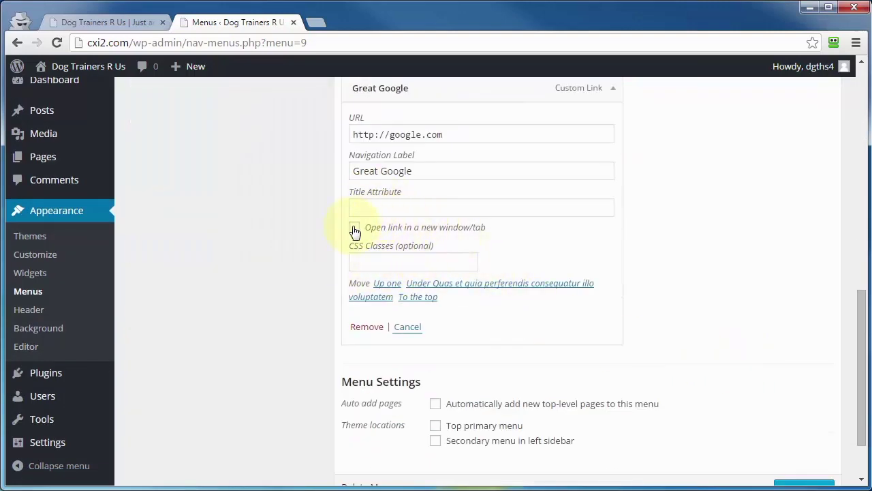
left_click(354, 229)
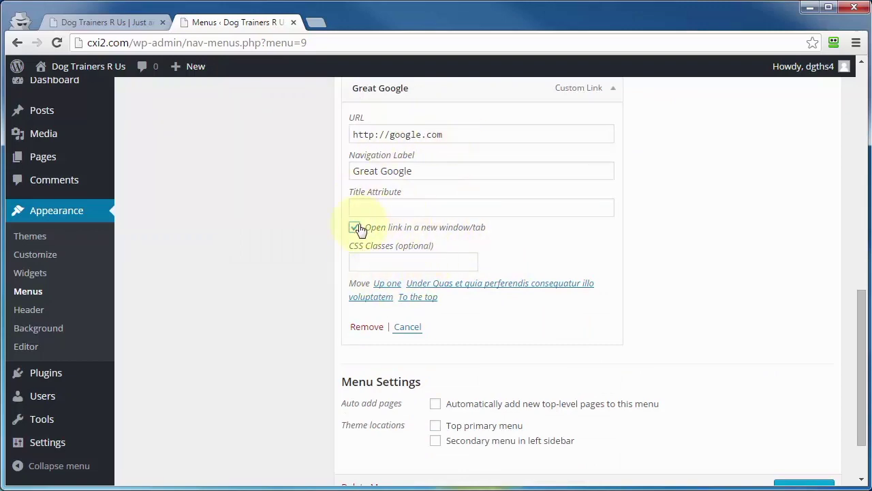
scroll(749, 382, "down", 2)
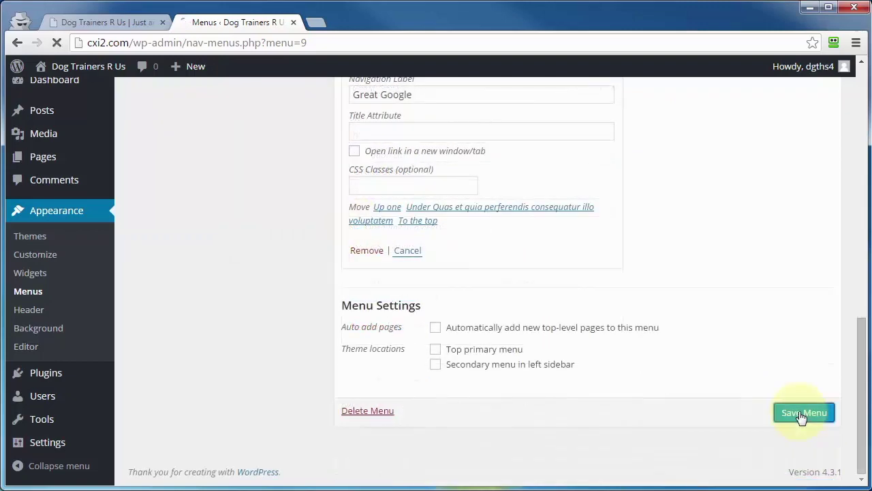
Save the main menu and look over its auto-add and theme location settings.
left_click(798, 411)
scroll(855, 342, "down", 5)
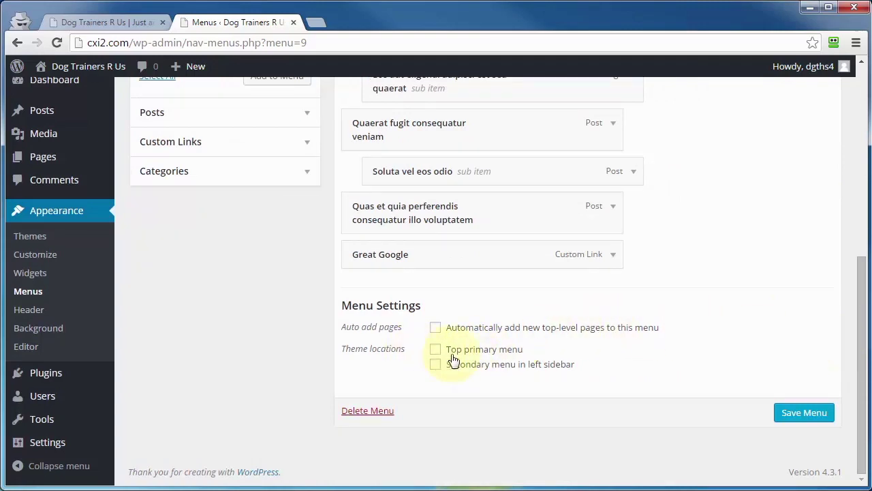
scroll(763, 354, "up", 5)
scroll(749, 368, "up", 1)
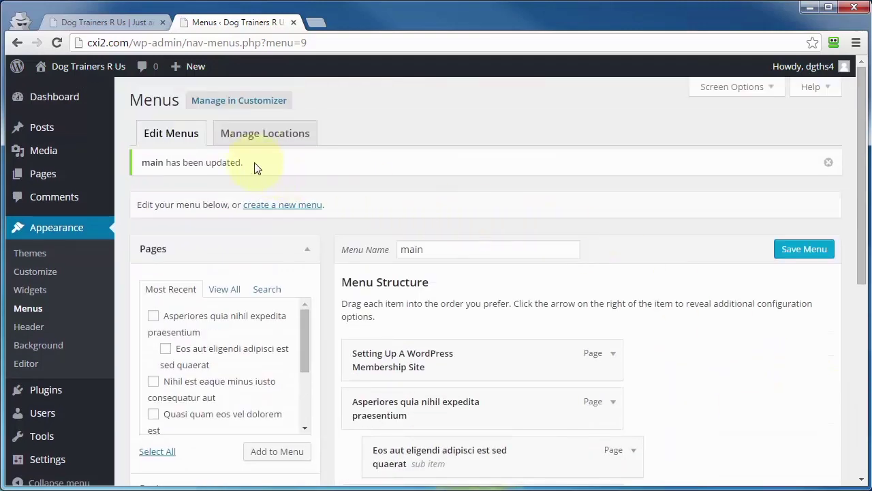
Assign the main menu to the Top primary menu location, leave the secondary sidebar location unassigned and save the changes.
left_click(268, 138)
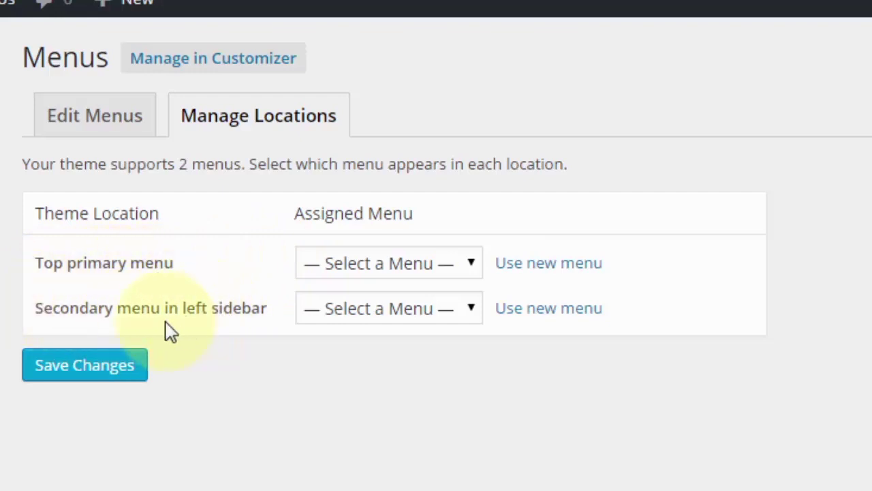
left_click(442, 266)
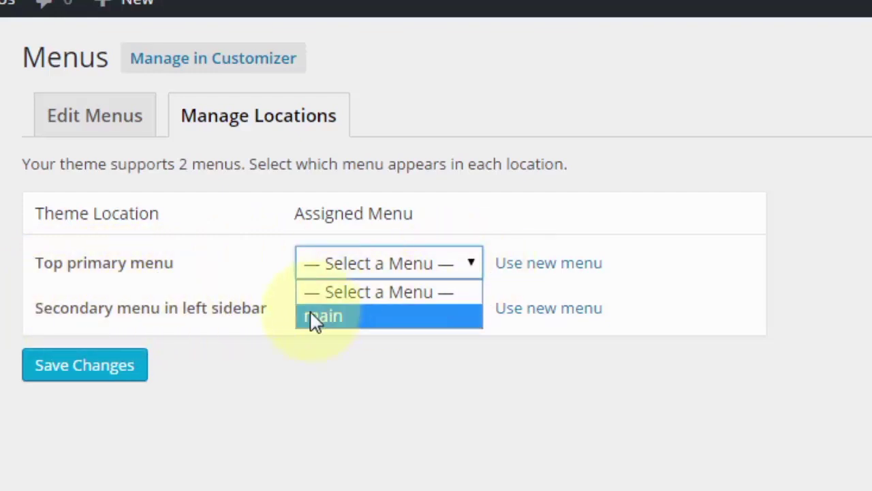
left_click(318, 316)
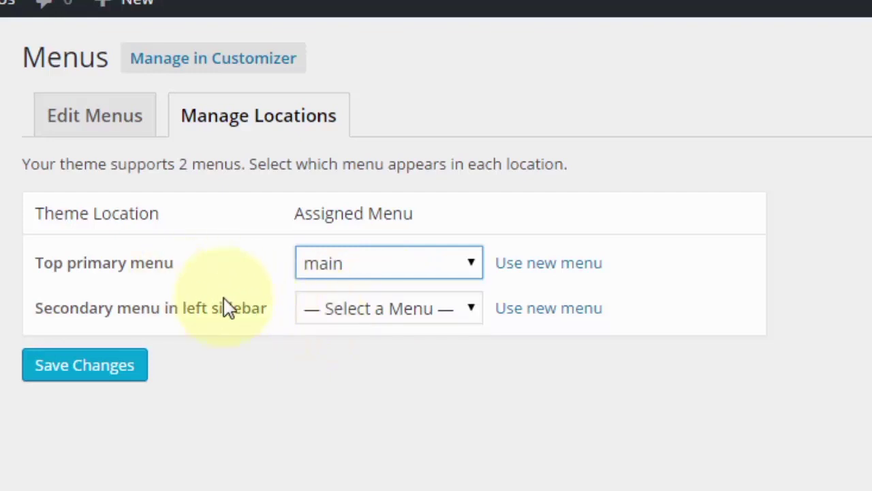
left_click(440, 312)
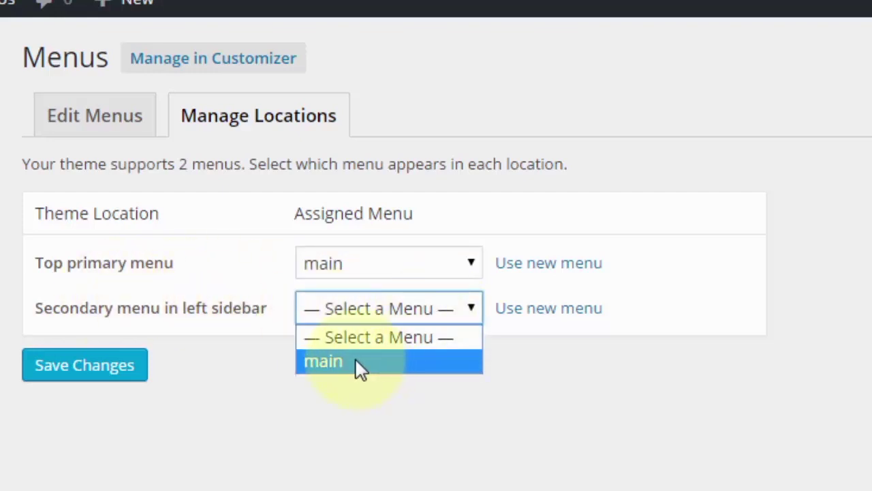
left_click(614, 407)
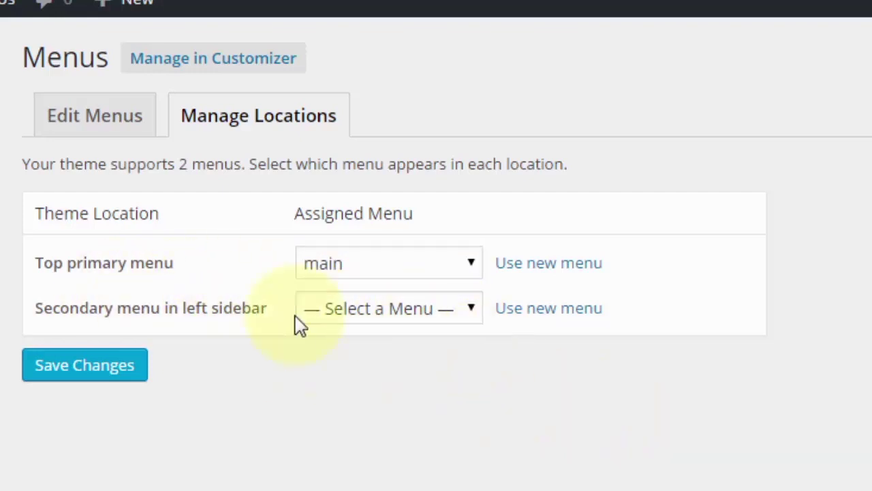
left_click(68, 369)
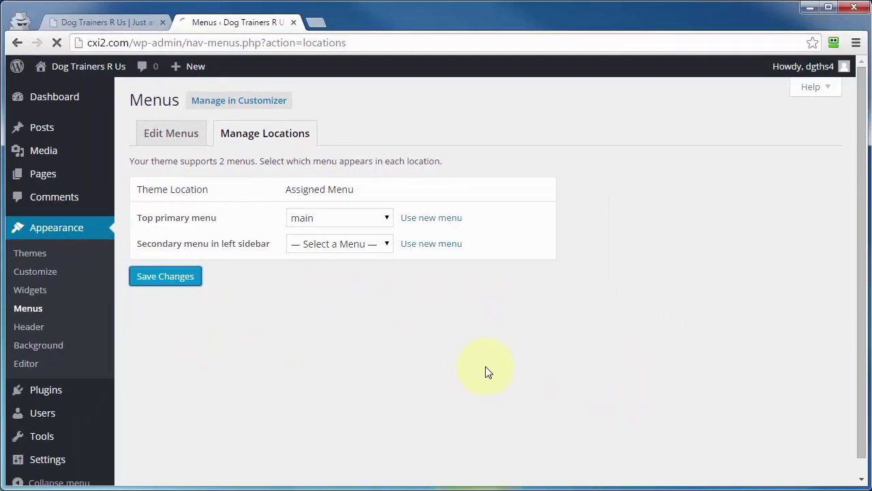
Reload the site's front page and check the items of its top navigation.
left_click(116, 22)
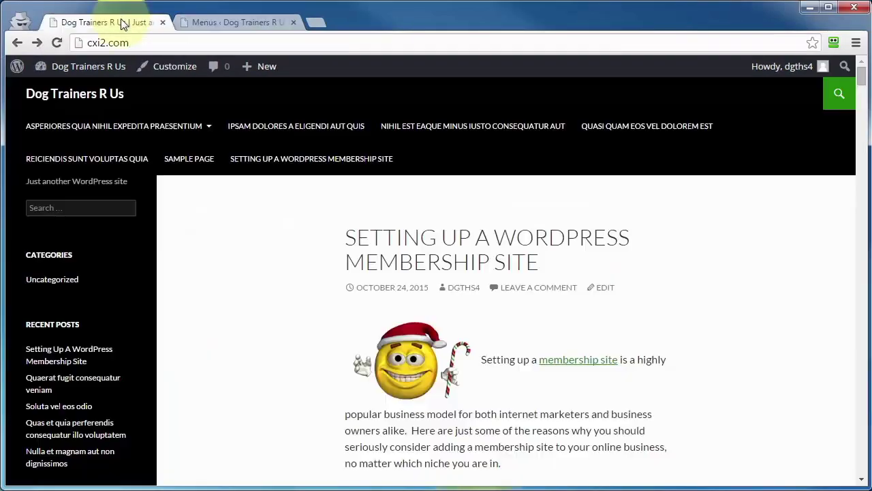
left_click(55, 43)
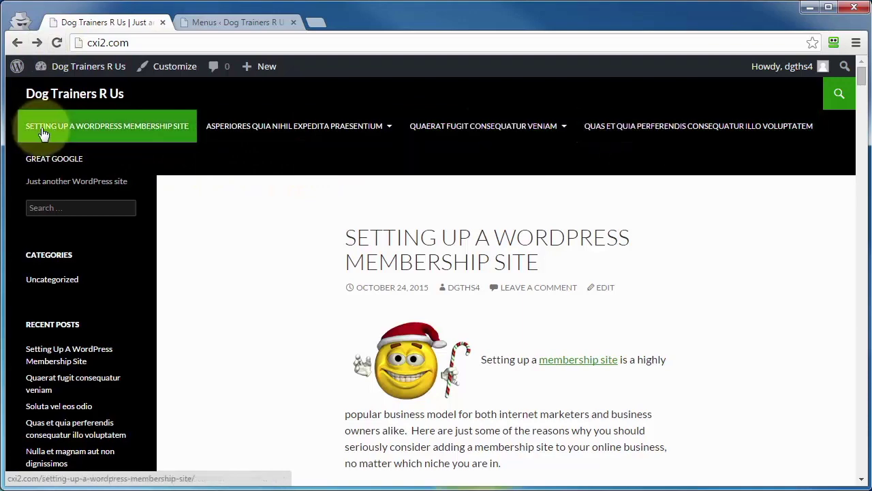
mouse_move(508, 129)
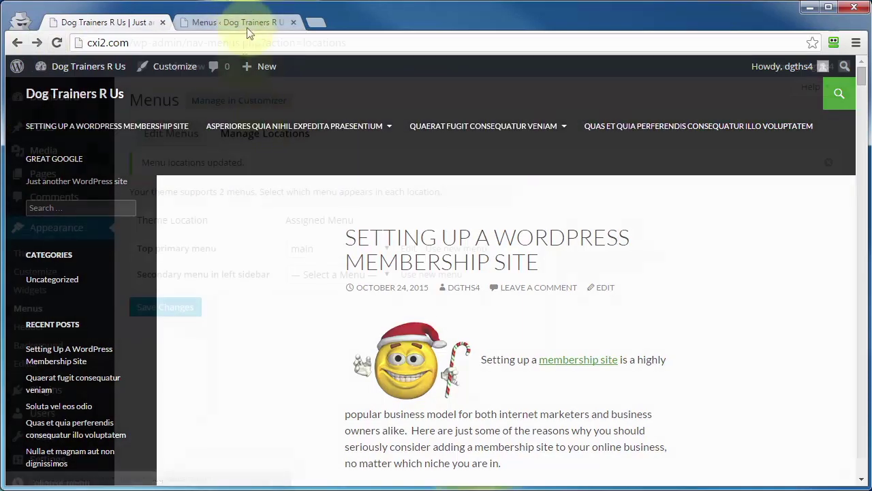
Shorten the first menu item's navigation label to Membership Site, save the menu and refresh the site's front page.
left_click(231, 23)
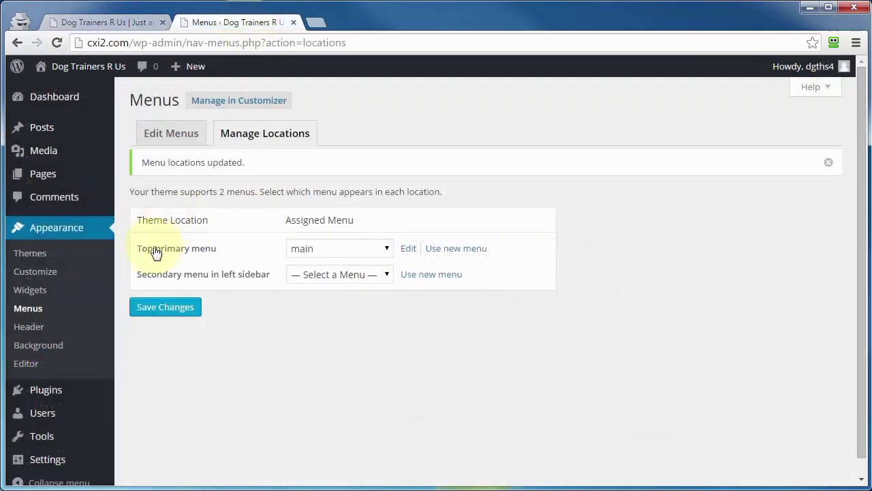
left_click(163, 138)
scroll(443, 259, "down", 1)
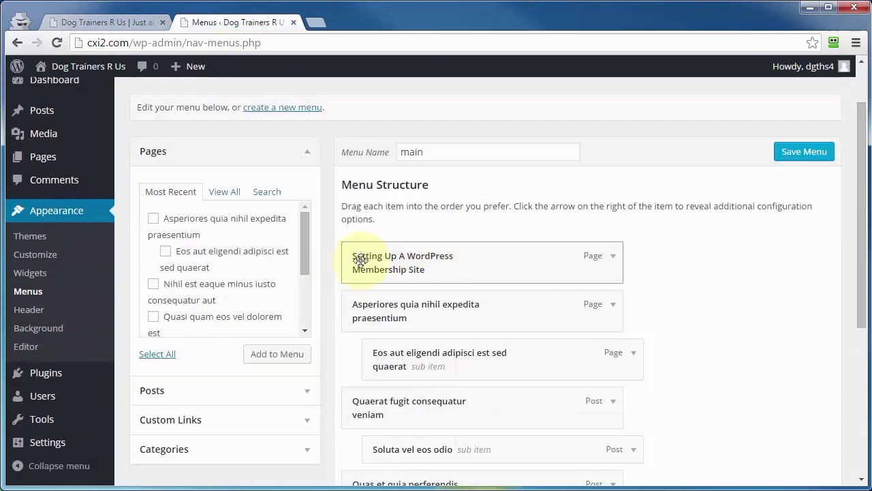
left_click(611, 257)
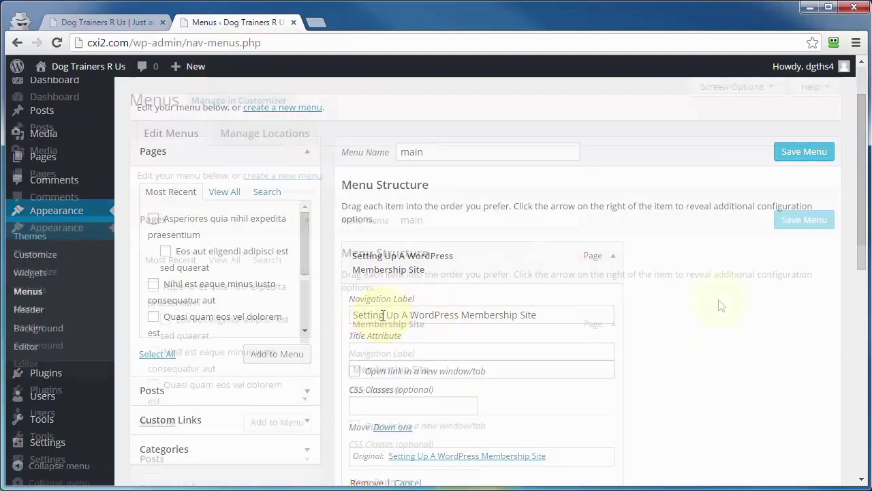
left_click(810, 222)
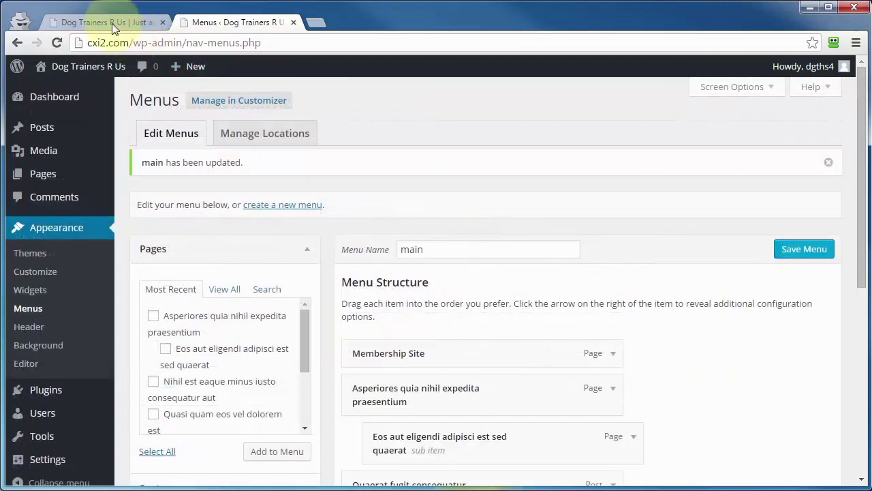
left_click(112, 23)
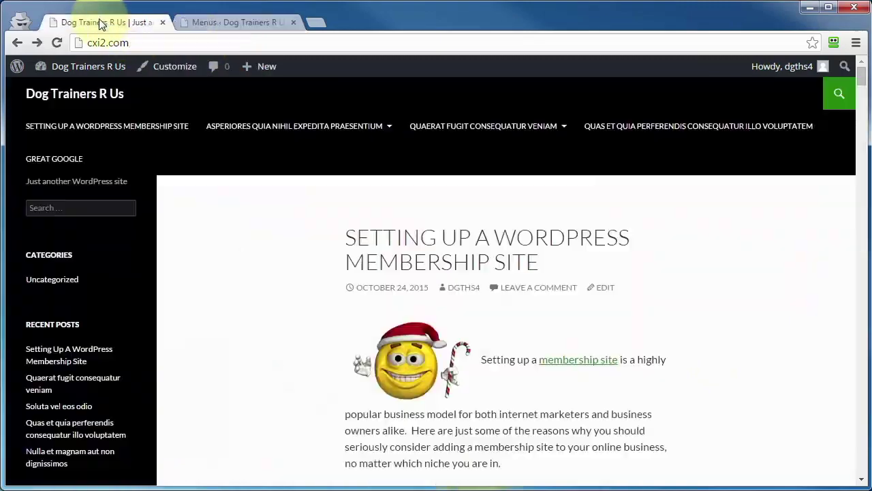
left_click(57, 43)
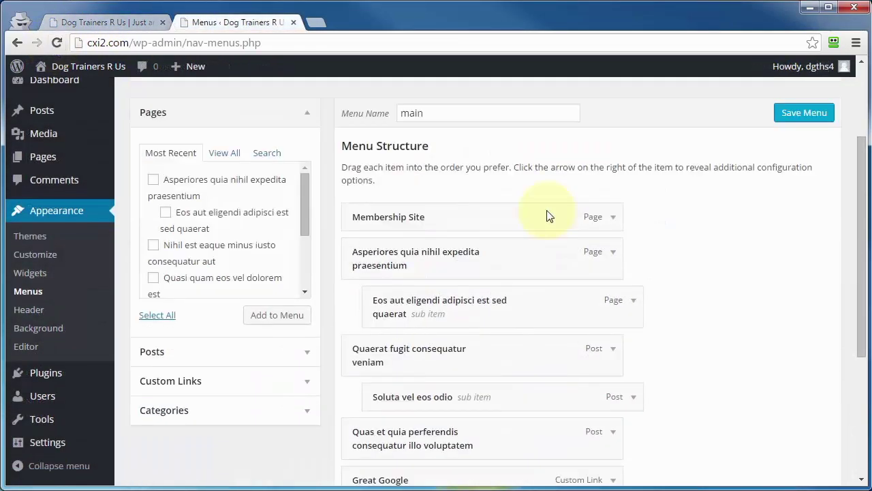
Open the menus in the Customizer and check which advanced menu properties are enabled.
scroll(525, 211, "down", 1)
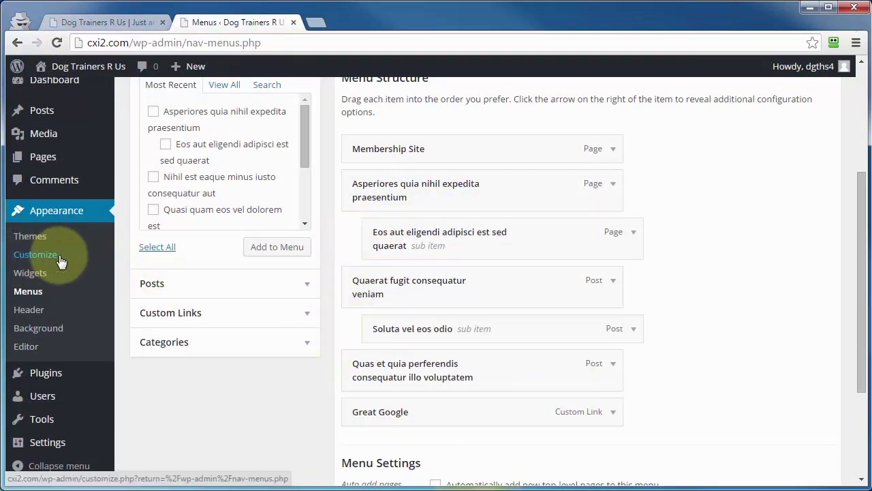
scroll(286, 402, "up", 1)
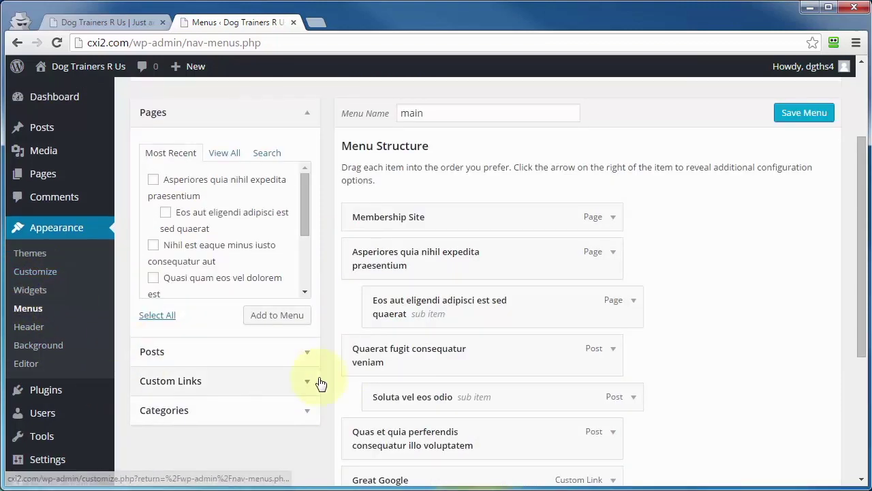
scroll(317, 384, "up", 2)
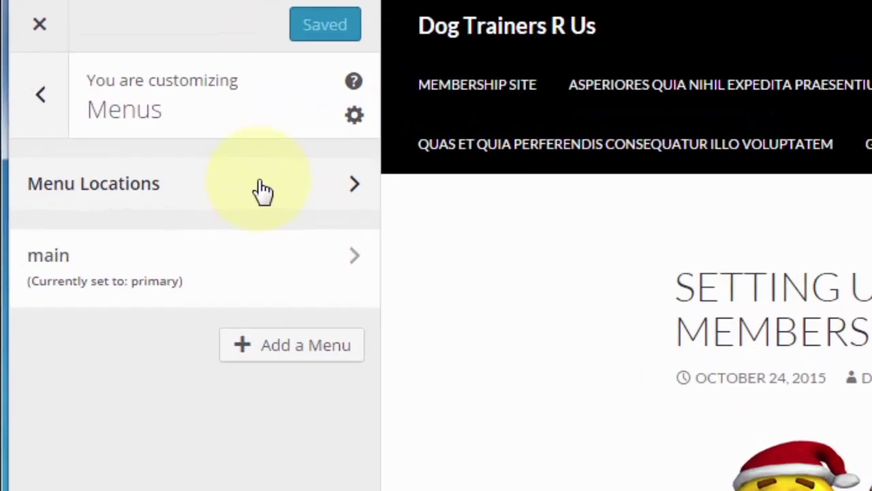
left_click(355, 118)
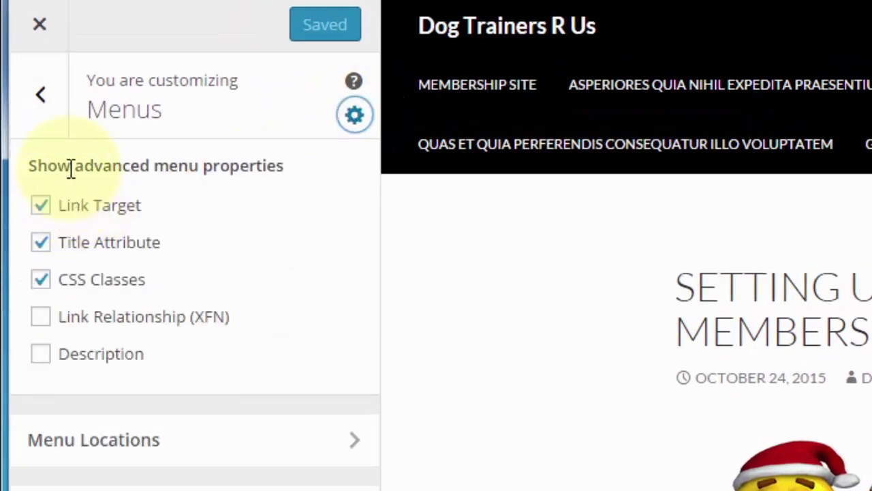
left_click(354, 116)
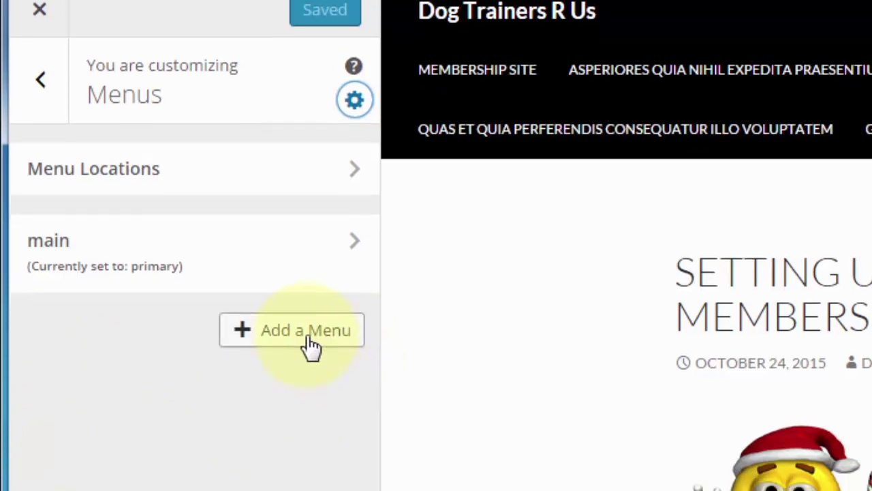
Create a new menu named really new.
left_click(306, 353)
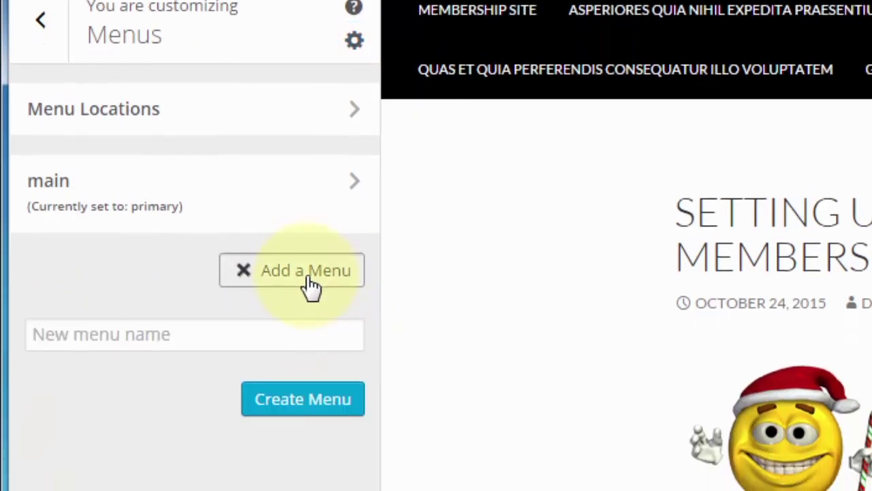
left_click(159, 334)
type("really new")
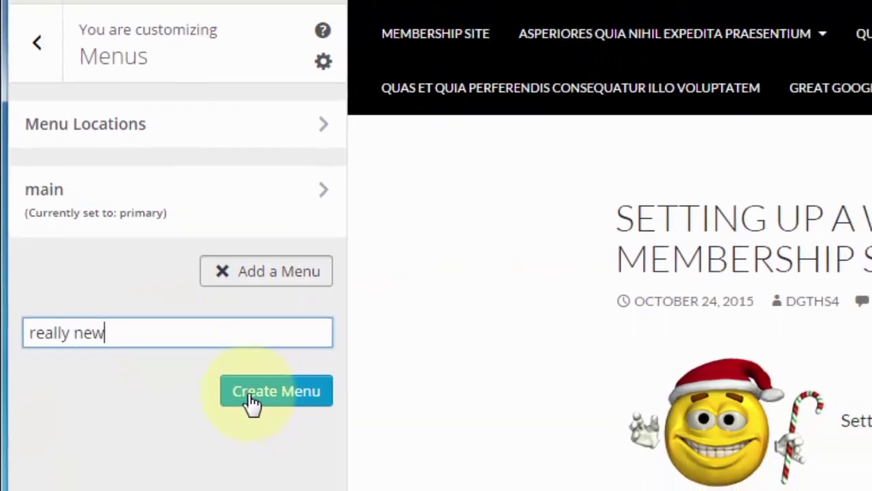
left_click(252, 402)
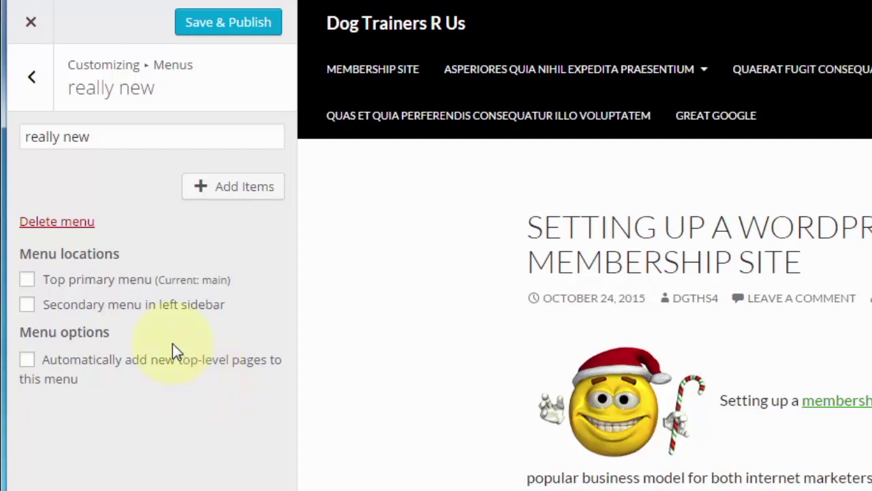
left_click(245, 191)
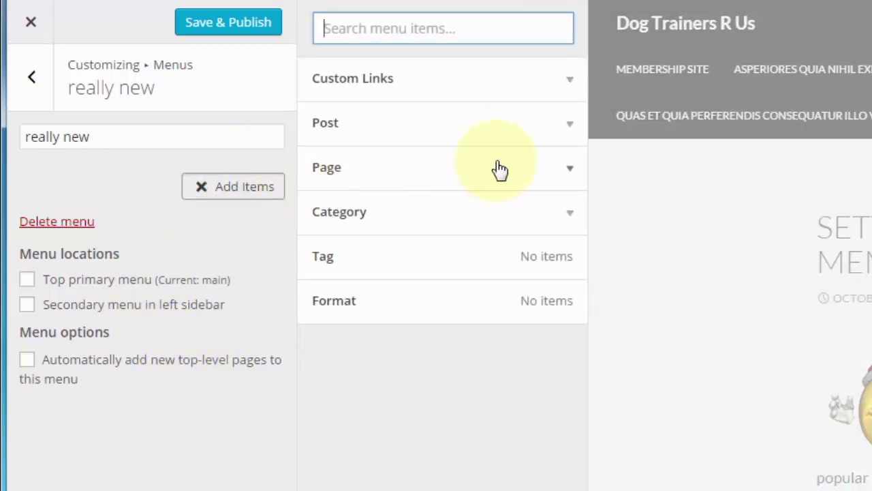
left_click(400, 82)
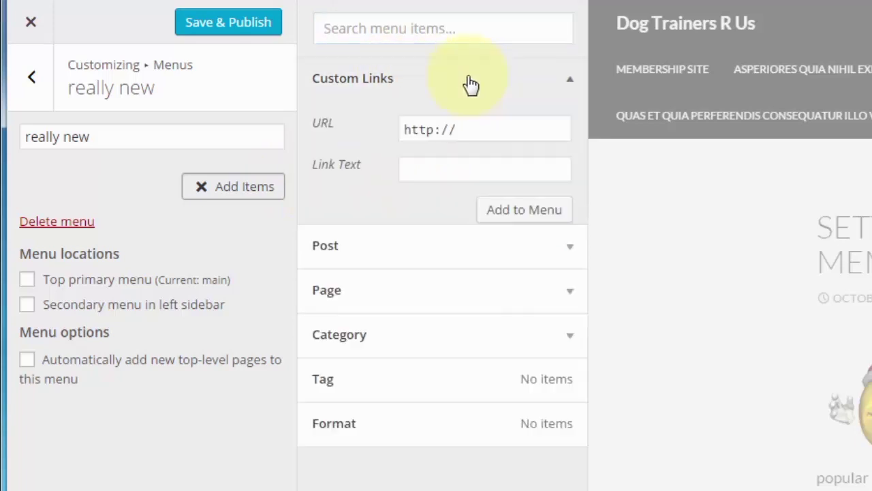
left_click(477, 130)
type("yahoo.com")
left_click(444, 171)
type("Yahoo")
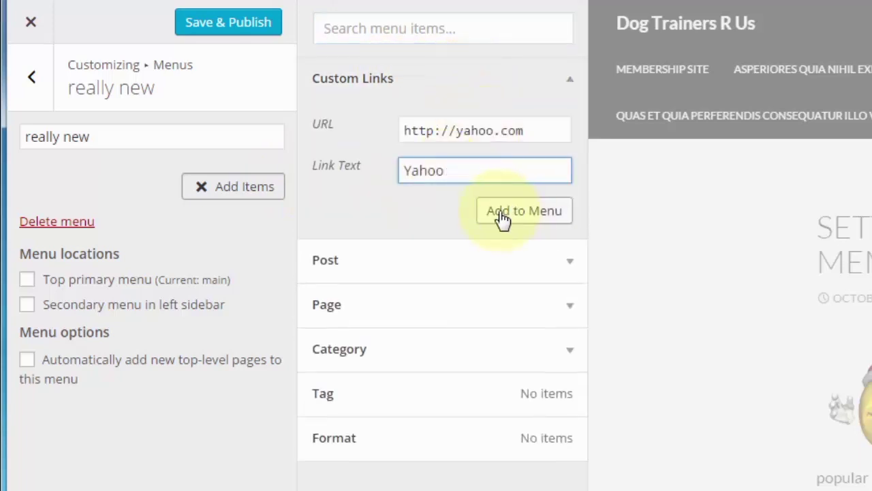
left_click(522, 214)
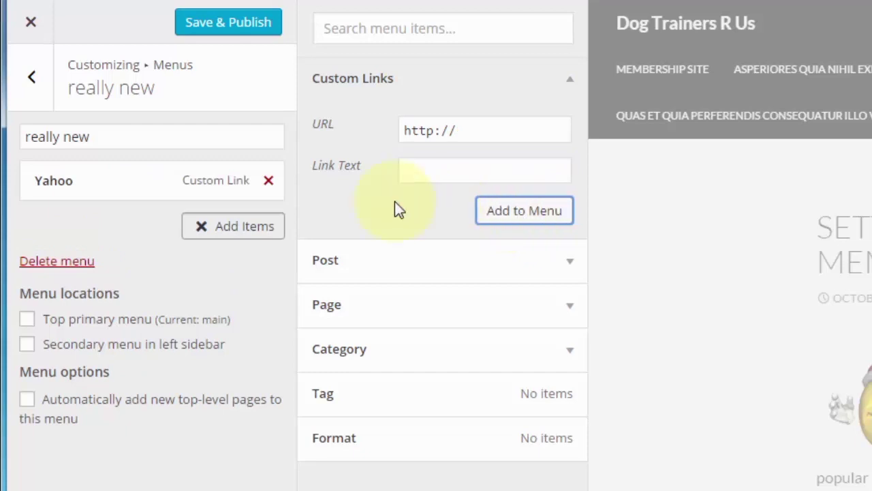
Add the posts Setting Up A WordPress Membership Site, Soluta vel eos odio and Quas et quia perferendis consequatur illo voluptatem to the menu.
left_click(536, 263)
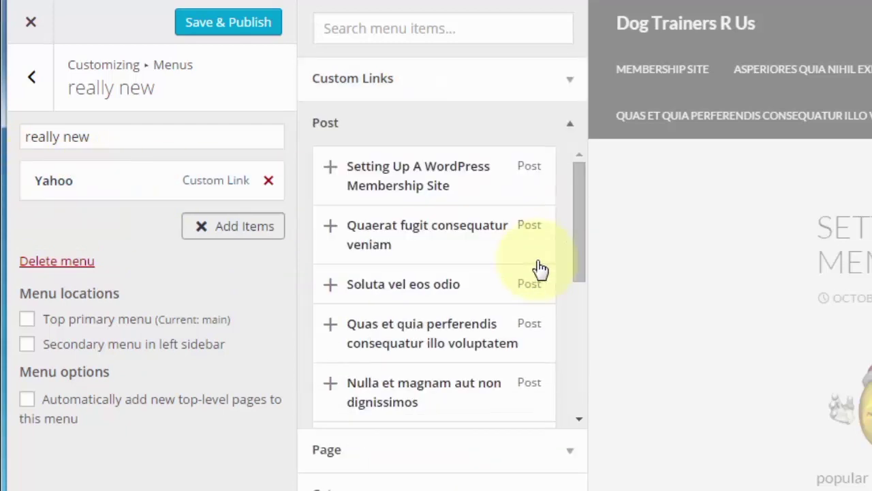
left_click(393, 176)
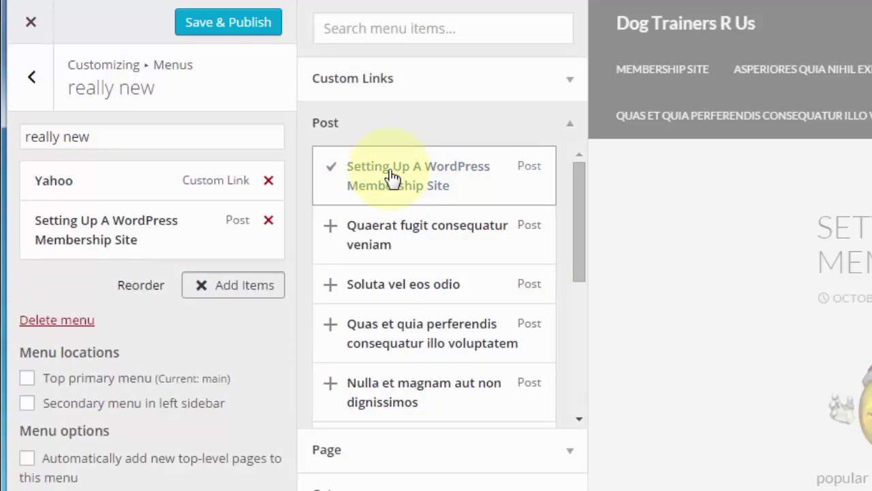
left_click(416, 285)
left_click(424, 317)
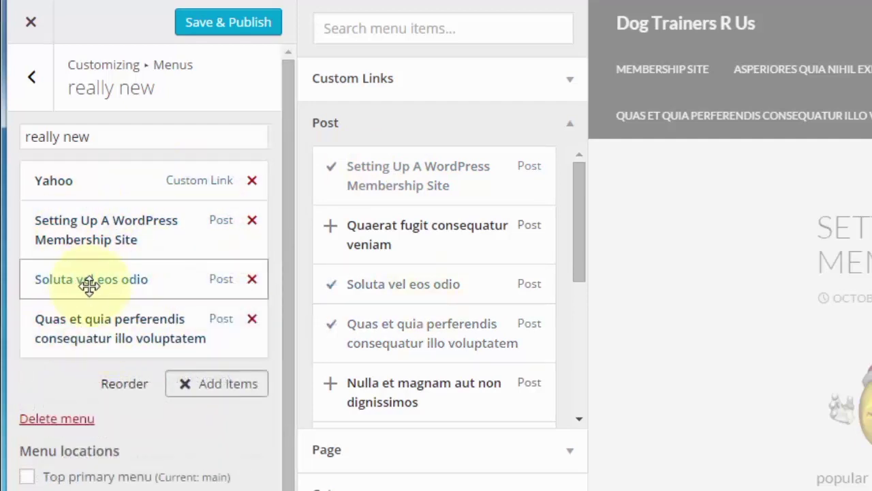
Nest the Quas et quia perferendis item under Soluta vel eos odio and move Soluta above Setting Up A WordPress Membership Site.
left_click(114, 386)
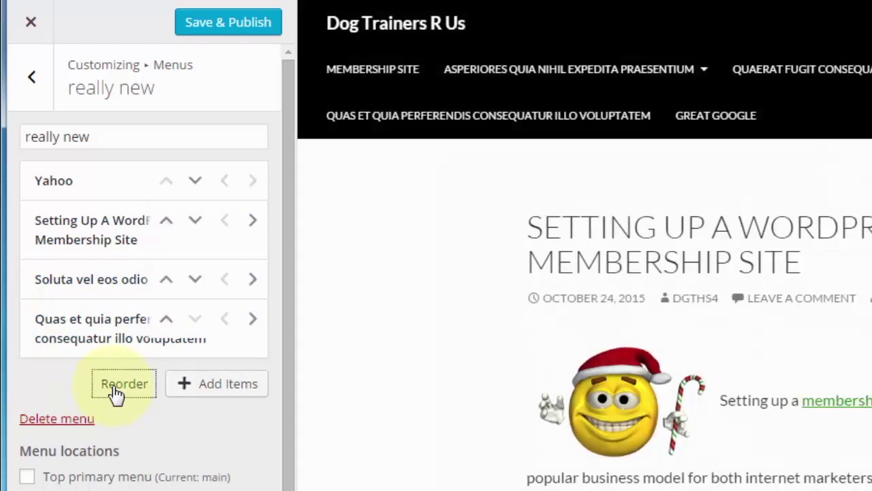
left_click(252, 320)
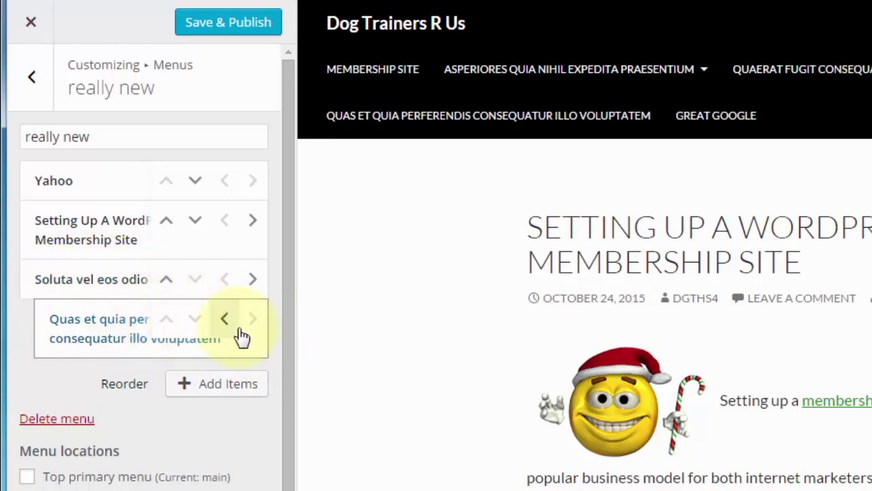
left_click(167, 285)
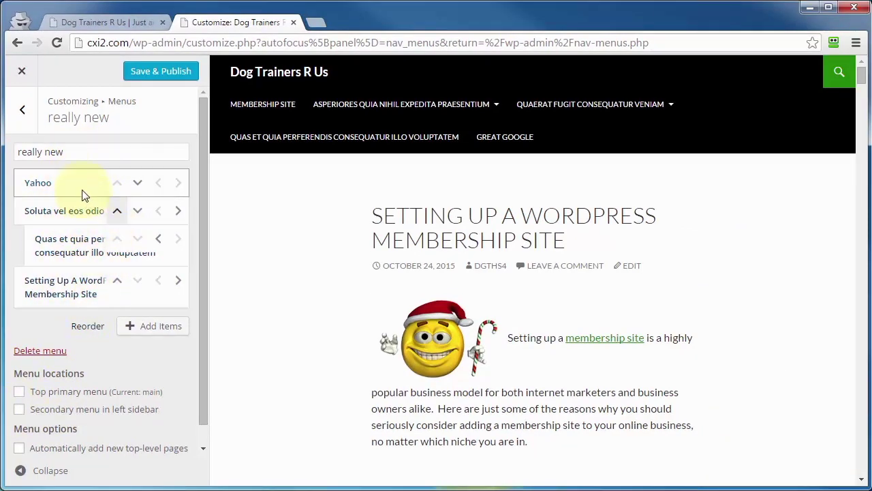
Assign the really new menu to the secondary menu location in the left sidebar and publish the changes.
left_click(20, 409)
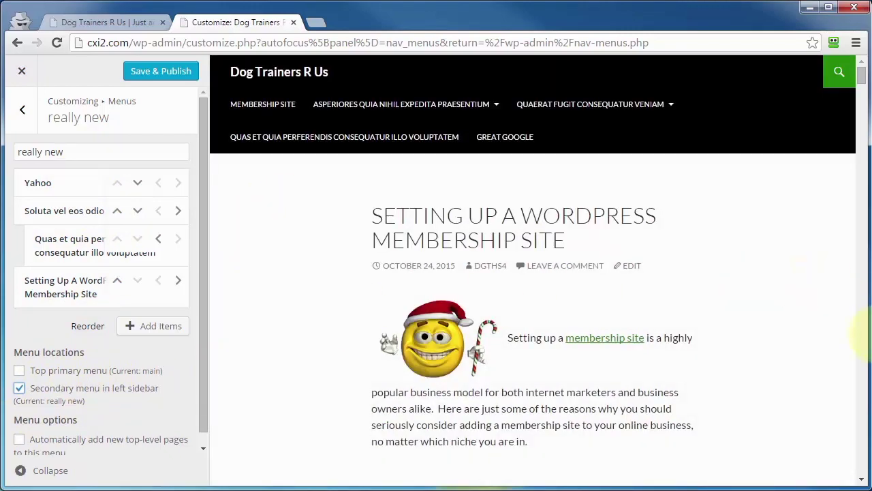
left_click_drag(866, 338, 871, 338)
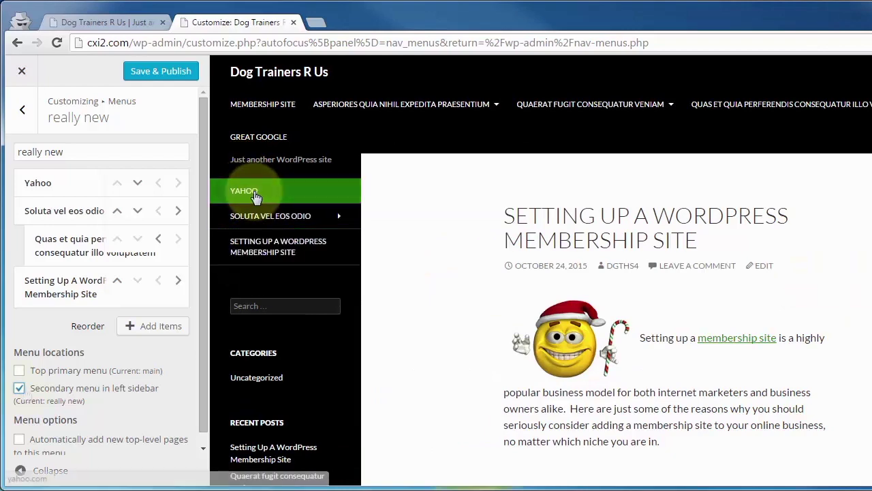
left_click(20, 388)
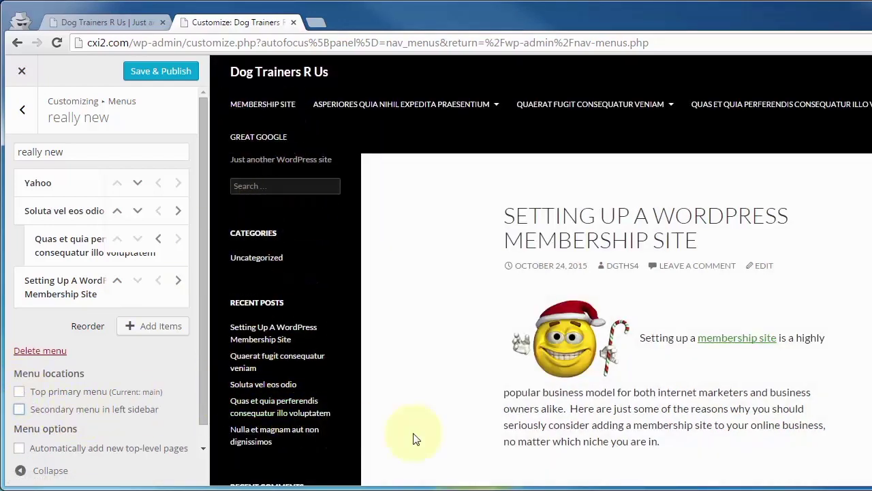
left_click(19, 408)
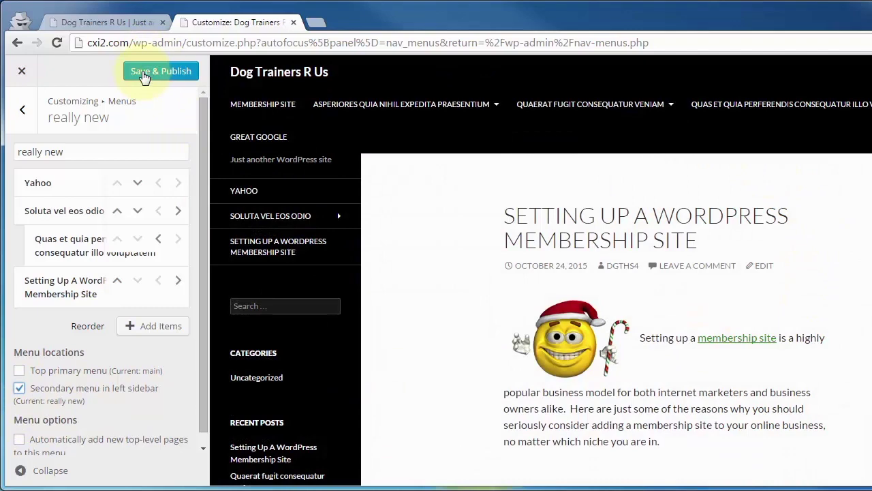
left_click(143, 72)
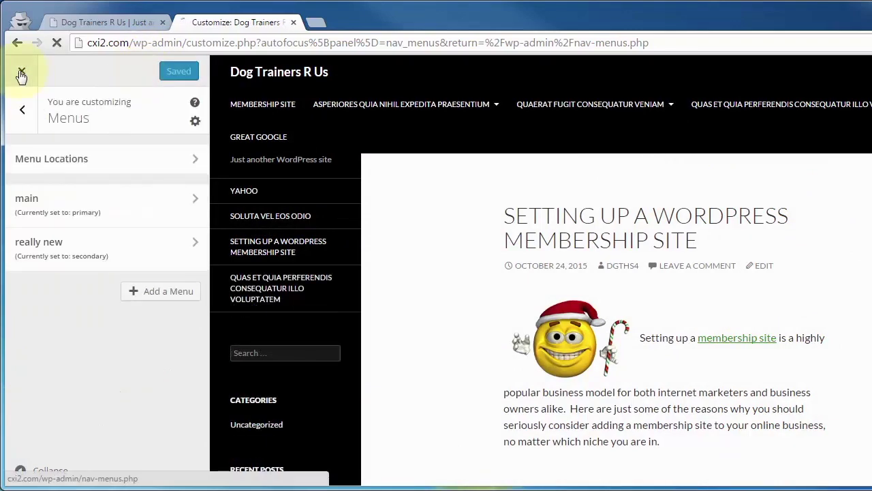
Close the Customizer and reload the live Dog Trainers R Us site to check the published menus.
left_click(21, 71)
left_click(70, 23)
left_click(57, 43)
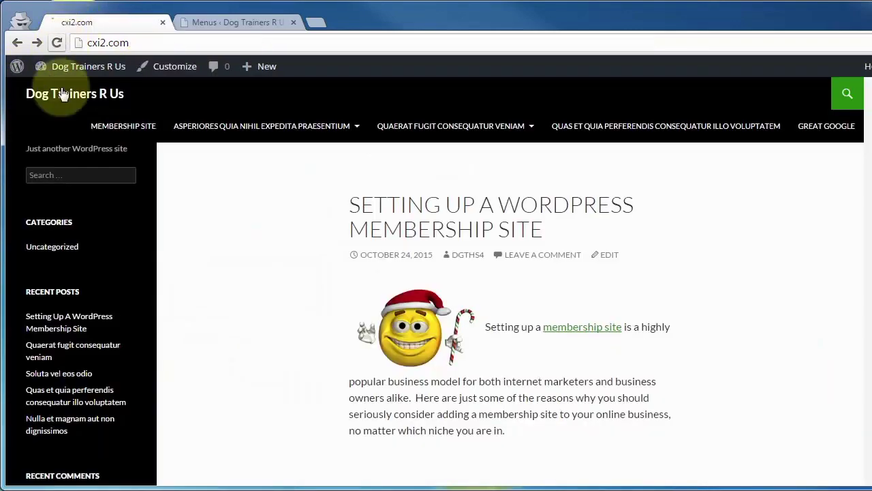